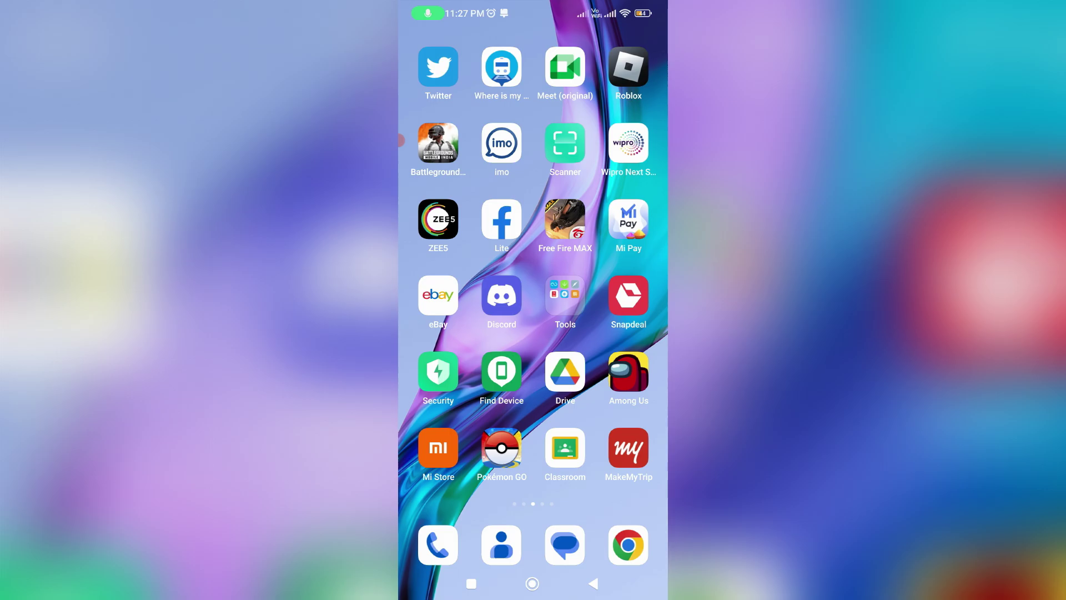
# Step: Launch Roblox and open Settings from the More tab
pyautogui.click(628, 68)
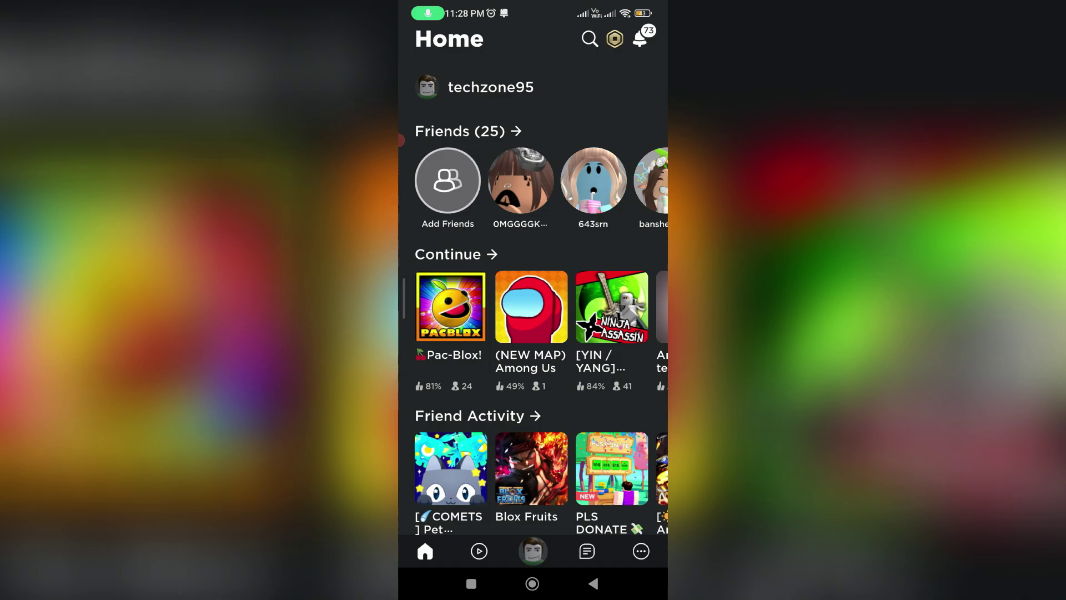
pyautogui.click(640, 550)
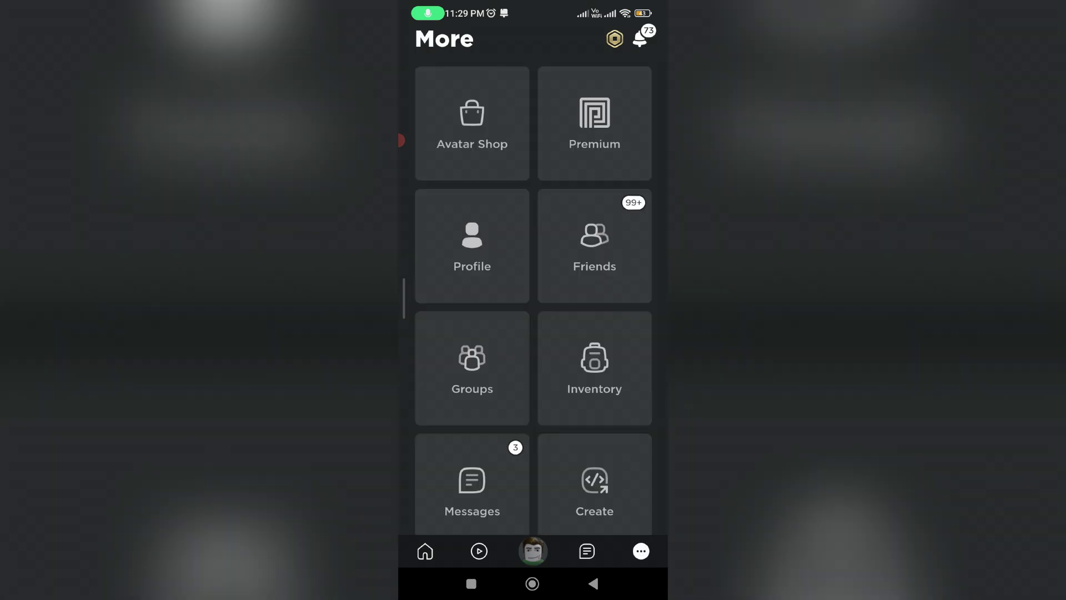
pyautogui.scroll(-3, 533, 300)
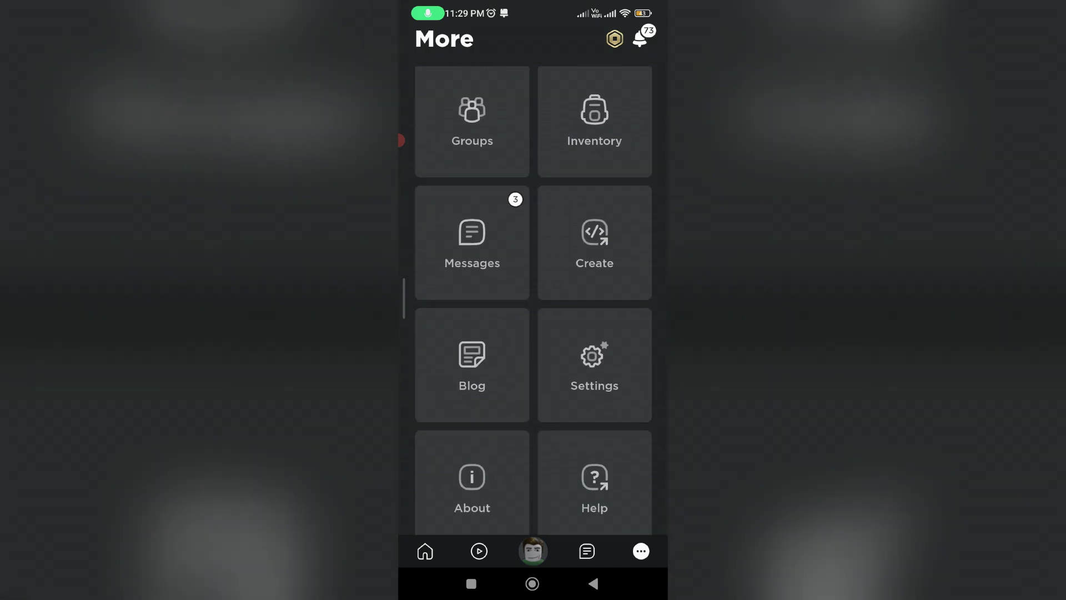
pyautogui.click(594, 364)
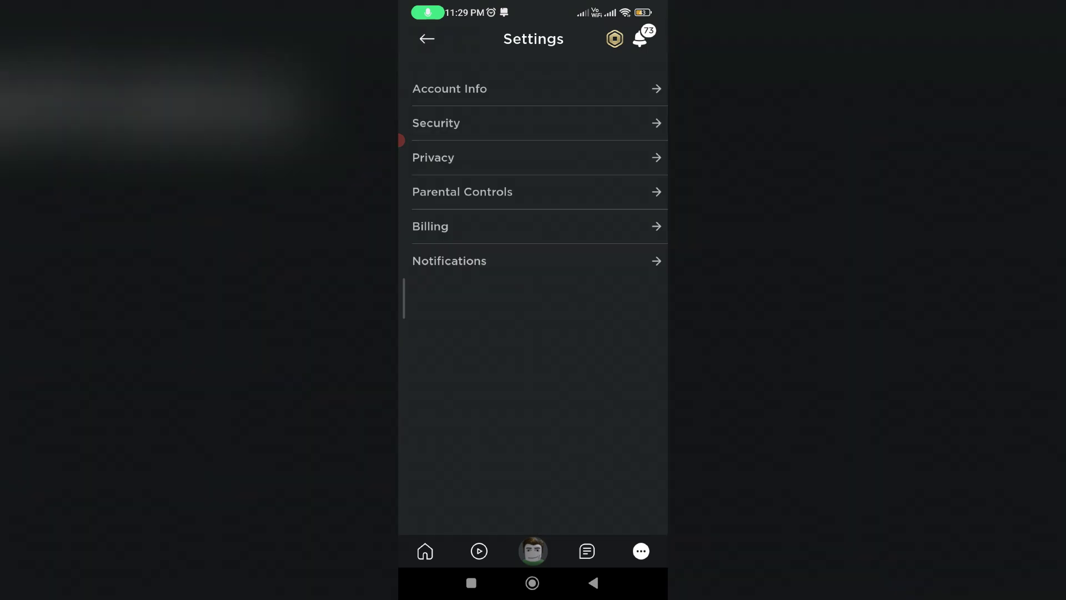
# Step: Disable Account Restrictions on the Privacy settings page
pyautogui.click(450, 158)
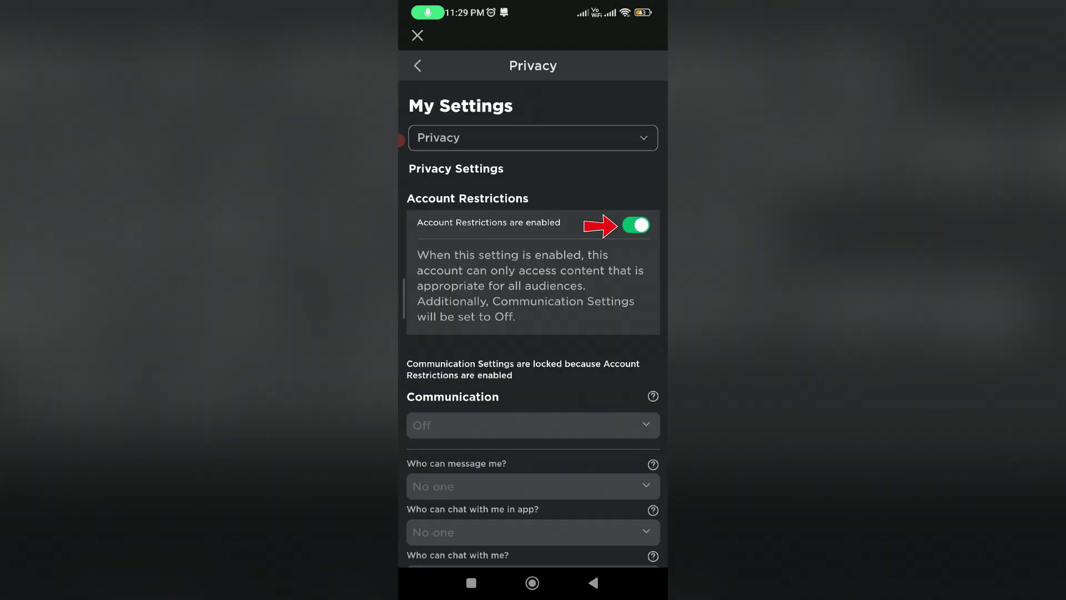
pyautogui.click(636, 225)
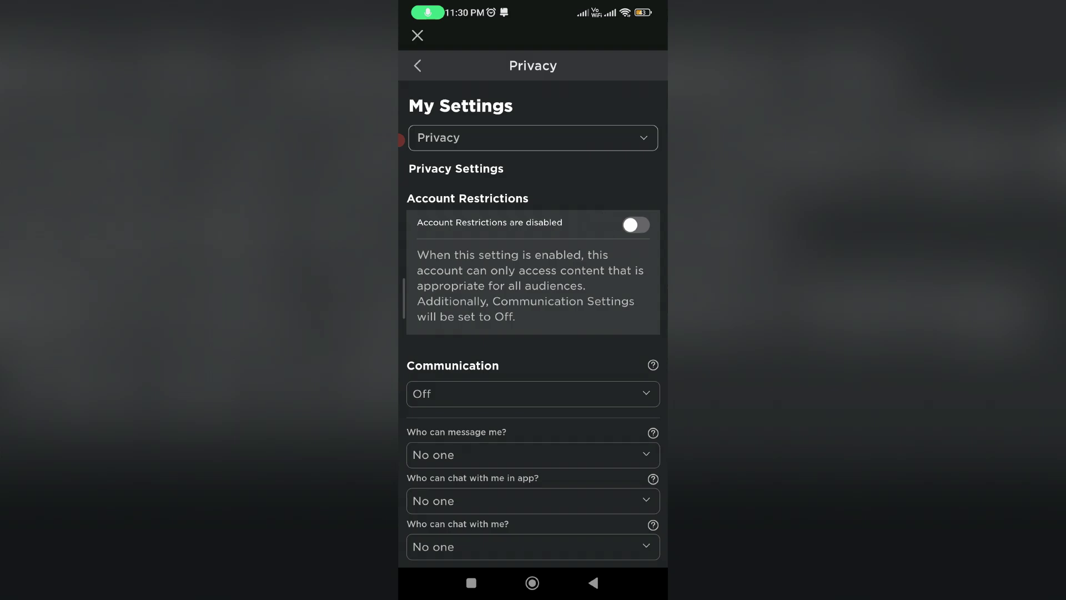
# Step: Set Communication to Default and allow Everyone to message me
pyautogui.click(534, 393)
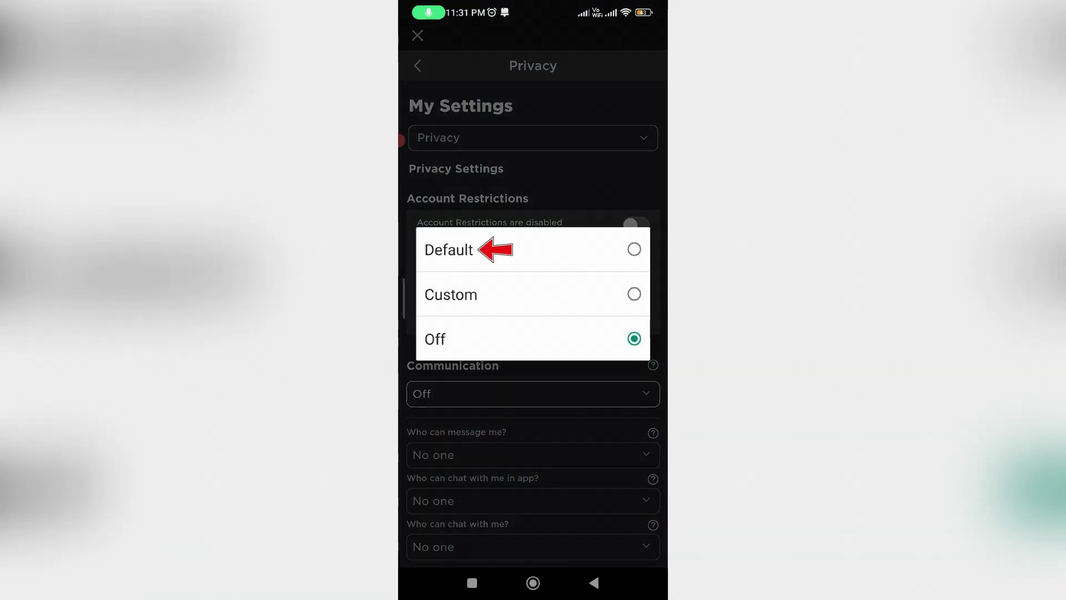
pyautogui.click(450, 250)
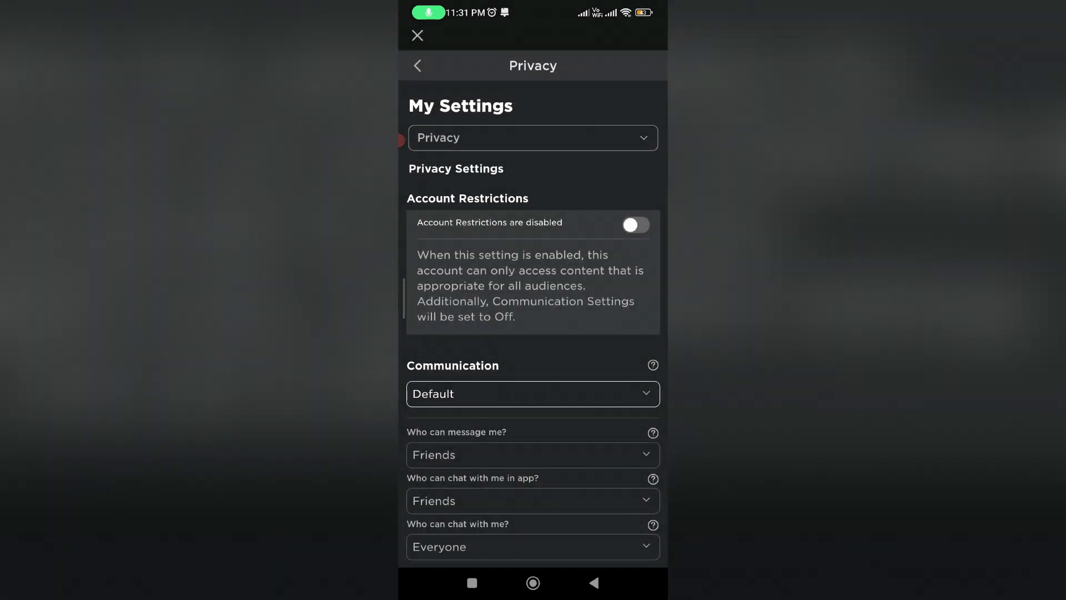
pyautogui.click(533, 455)
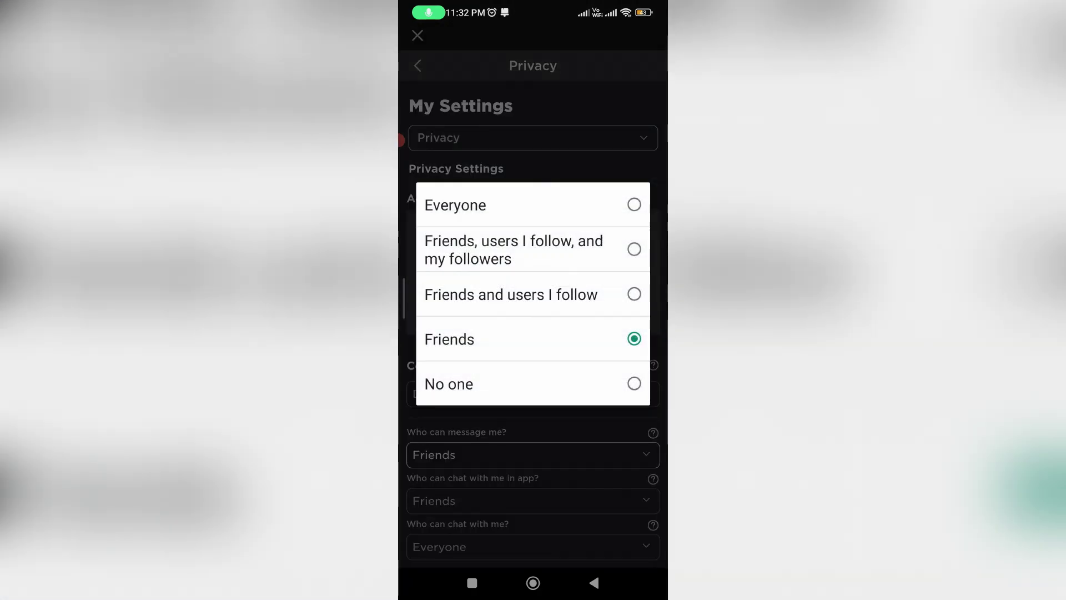
pyautogui.click(533, 204)
pyautogui.scroll(-2, 534, 334)
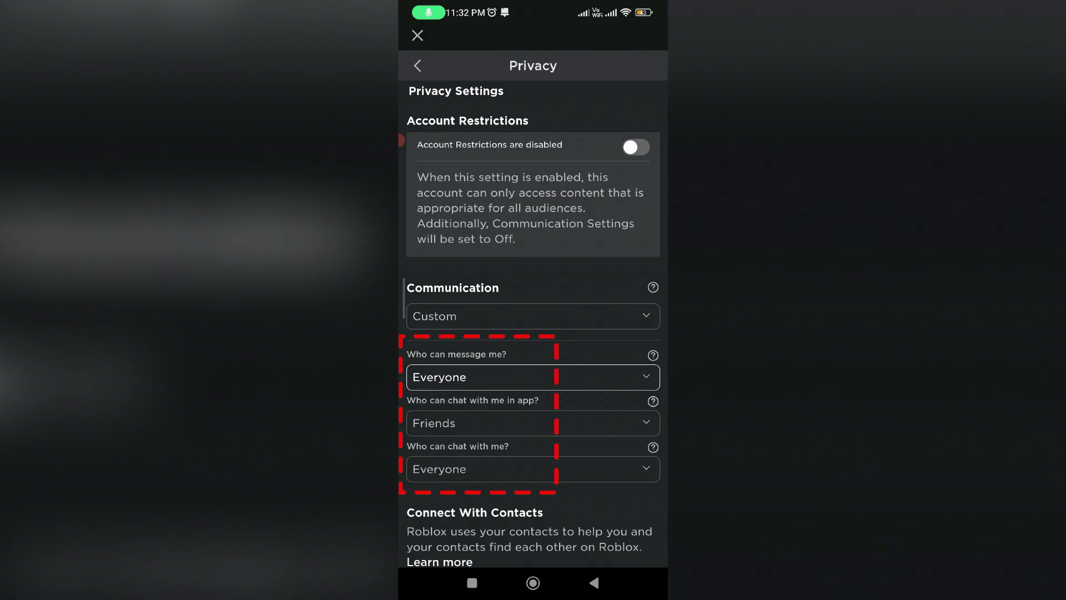
pyautogui.scroll(-2, 534, 334)
pyautogui.scroll(-1, 533, 334)
pyautogui.scroll(-2, 534, 333)
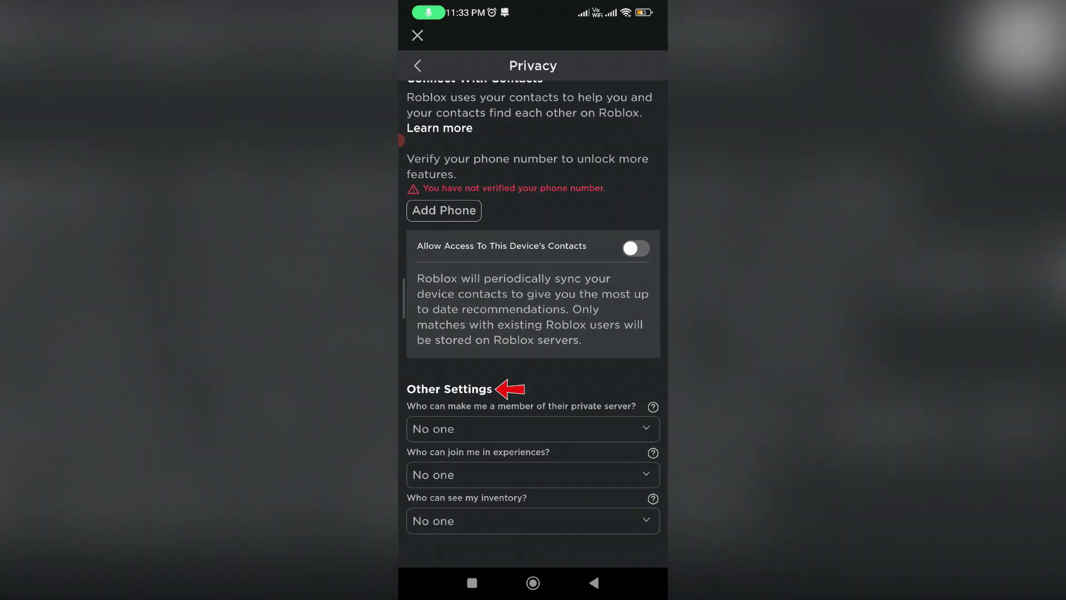
# Step: Set private server invites to Friends, and joining and inventory visibility to Everyone
pyautogui.click(533, 428)
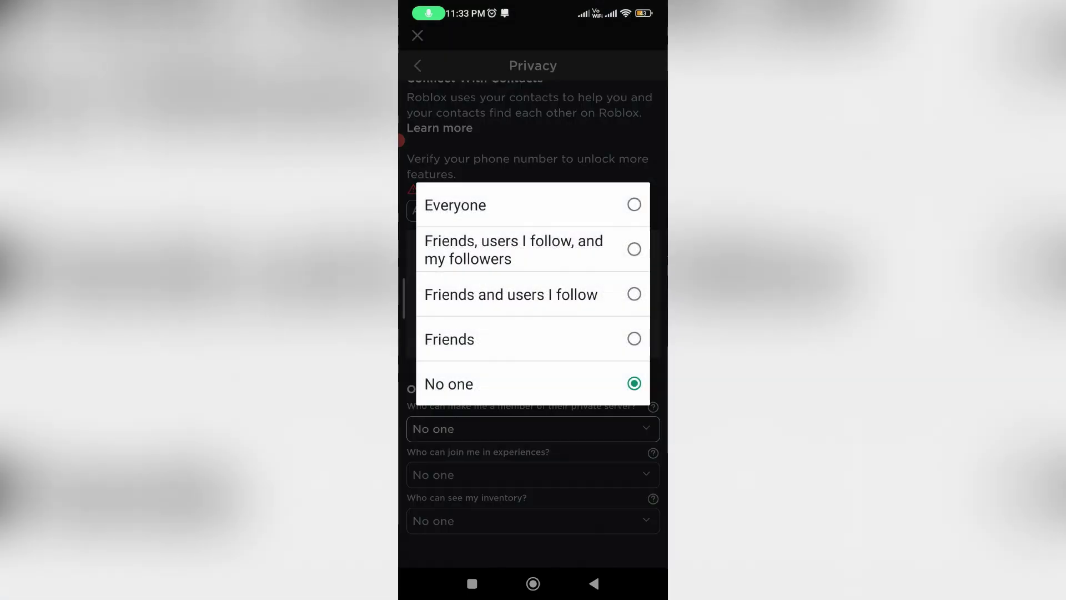
pyautogui.click(501, 338)
pyautogui.click(534, 474)
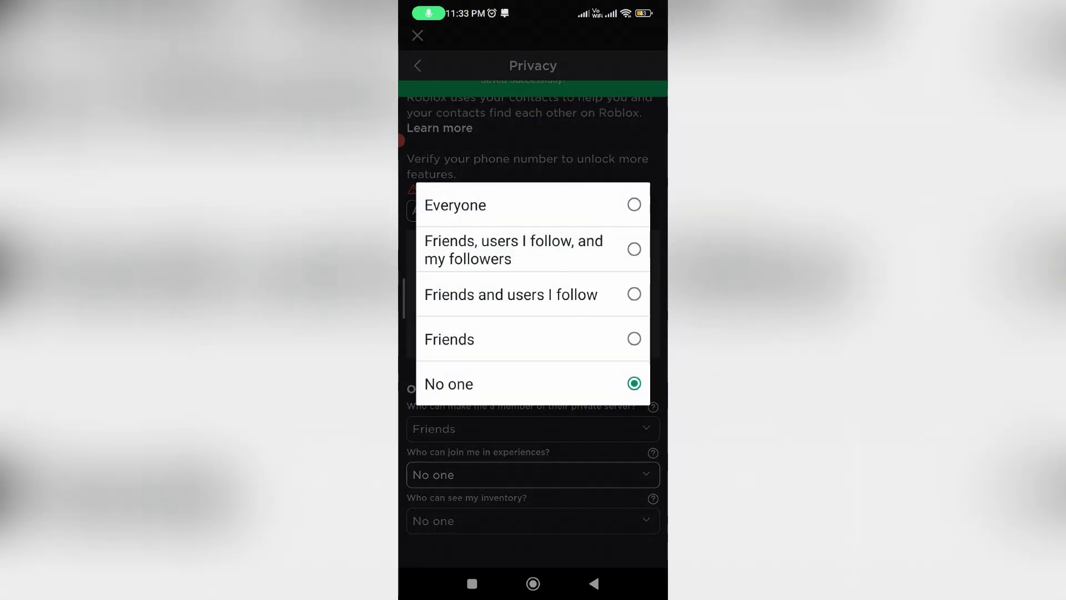
pyautogui.click(455, 206)
pyautogui.click(533, 520)
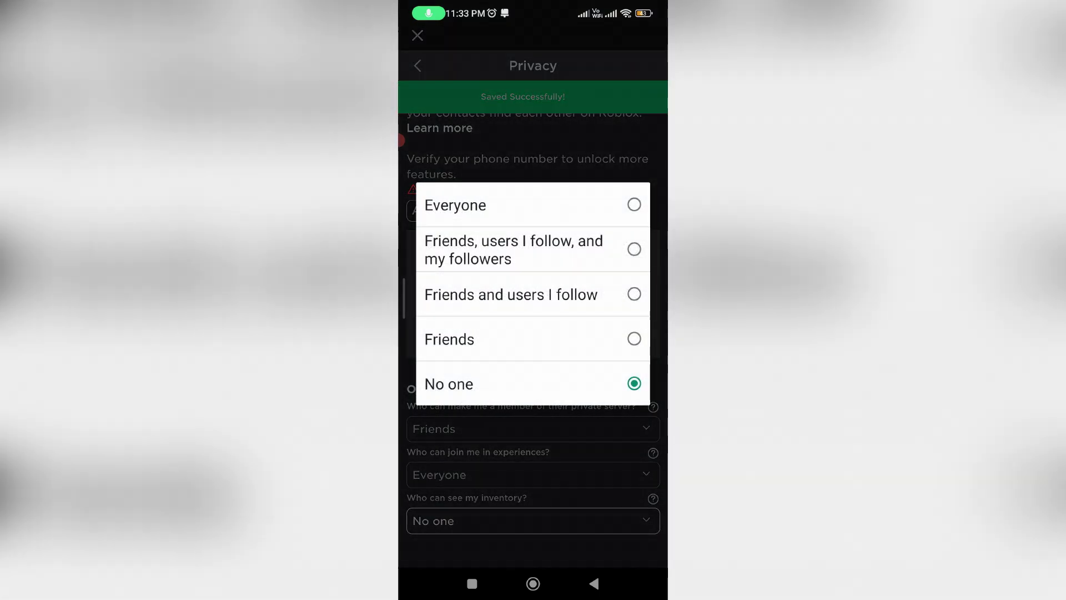
pyautogui.click(455, 205)
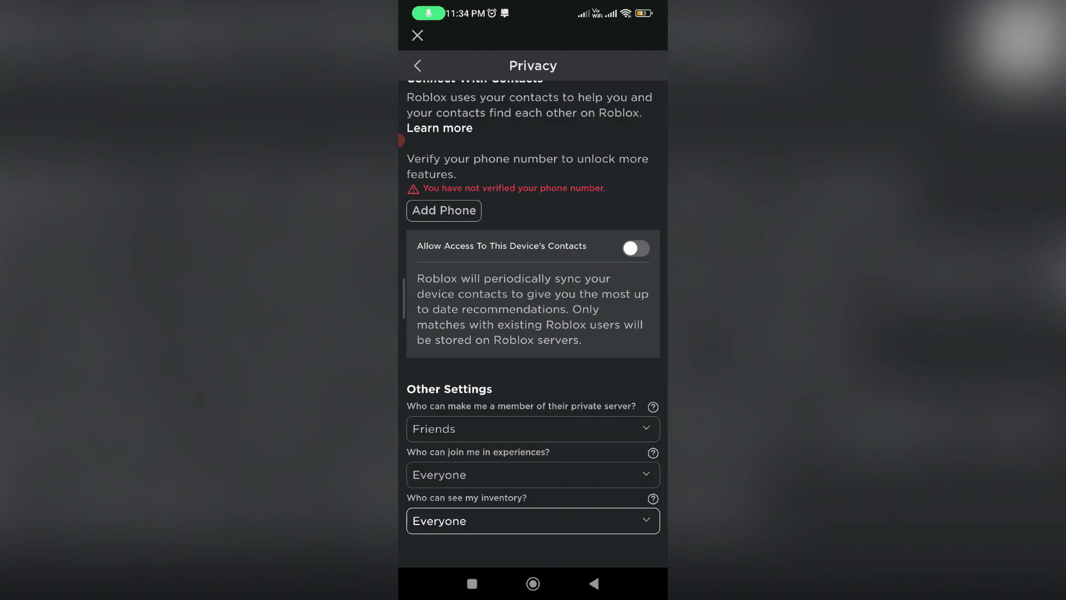
# Step: Leave the privacy settings and return to the Roblox Home page
pyautogui.click(593, 584)
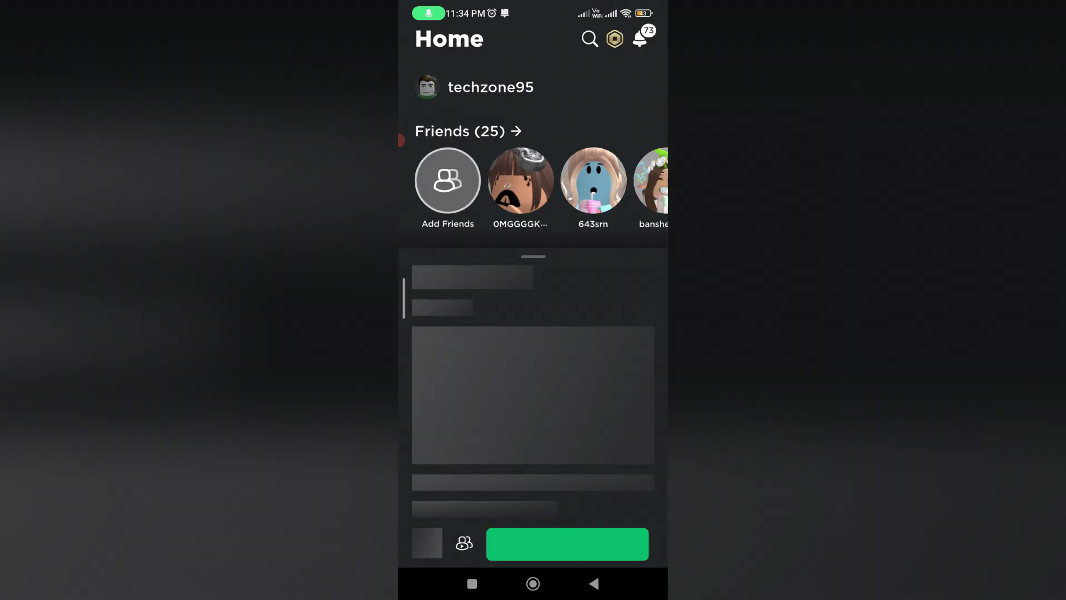